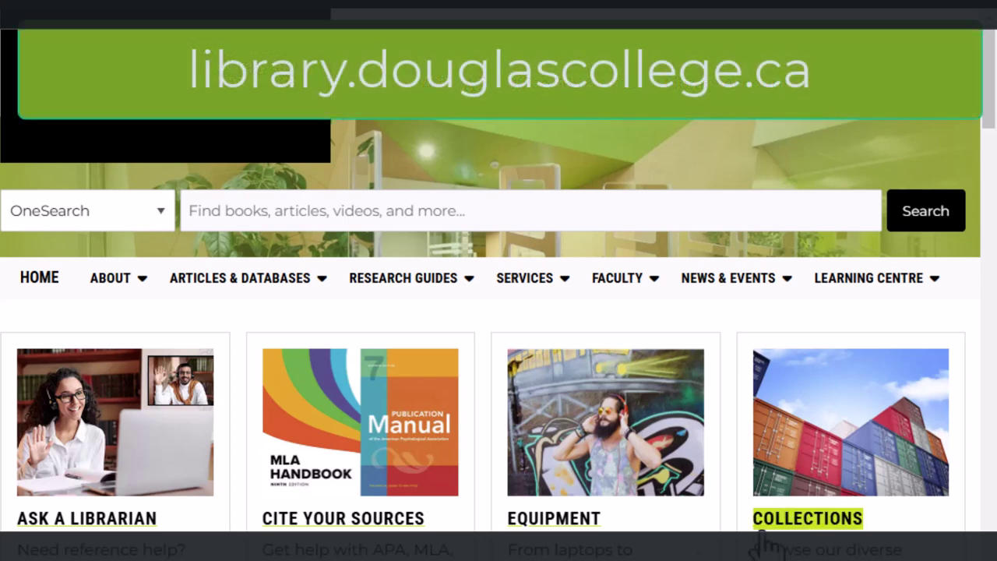
Go to the library's Databases by Subject page from the Articles & Databases menu
click(322, 278)
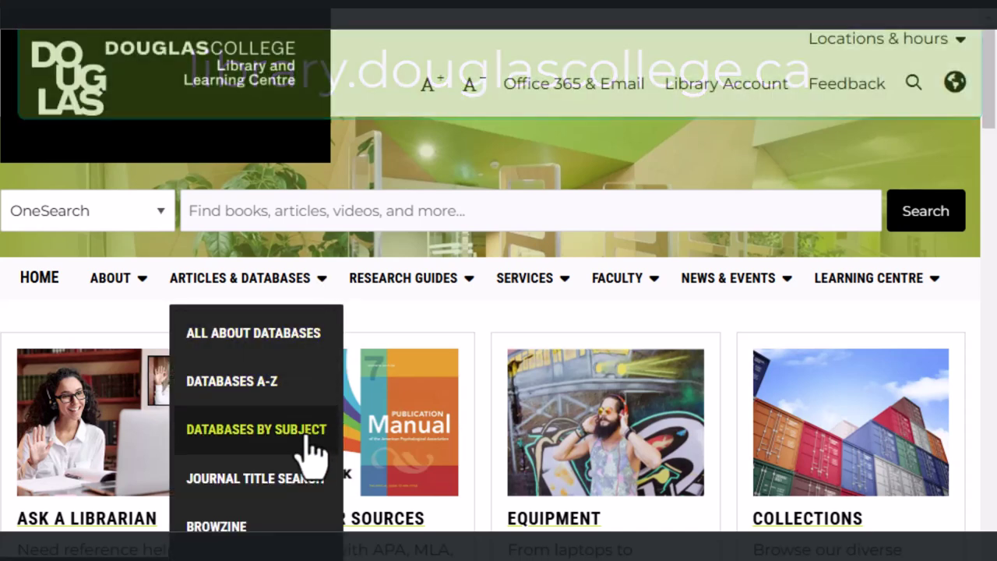
click(303, 441)
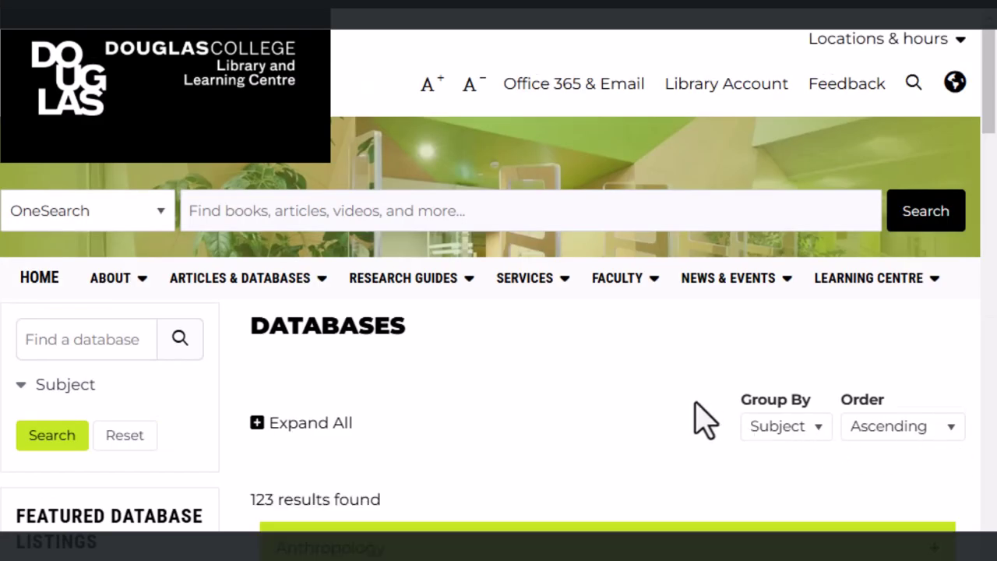
Expand the Nursing subject and open its CINAHL Complete database
scroll(701, 404, down, 3)
scroll(697, 405, down, 9)
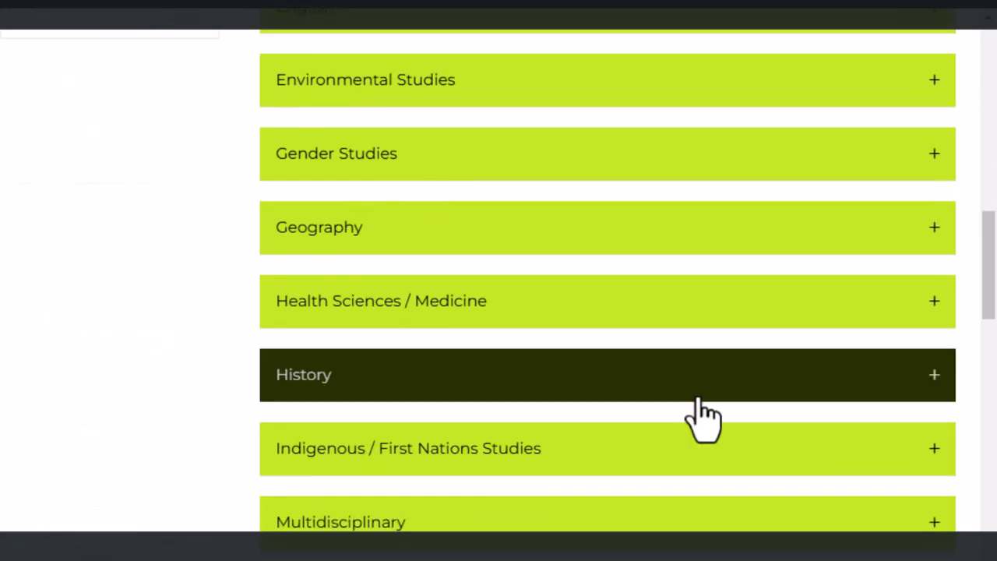
scroll(699, 401, down, 3)
click(400, 484)
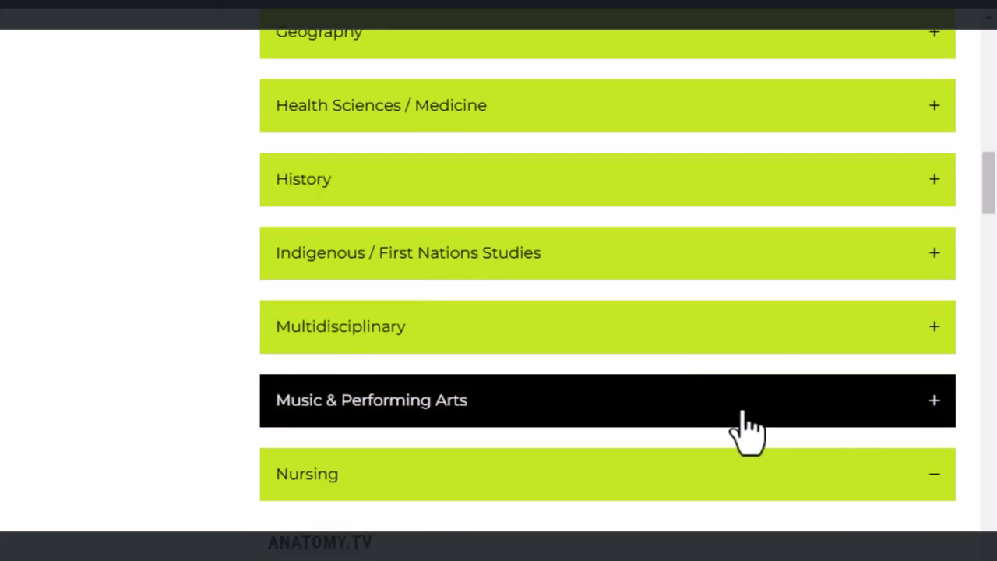
scroll(744, 425, down, 3)
scroll(744, 420, down, 9)
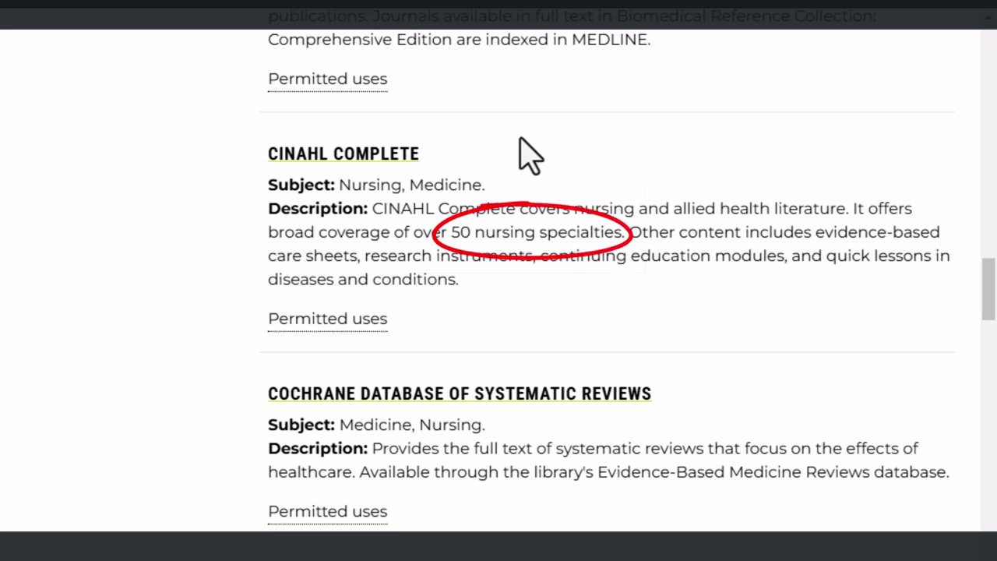
click(390, 159)
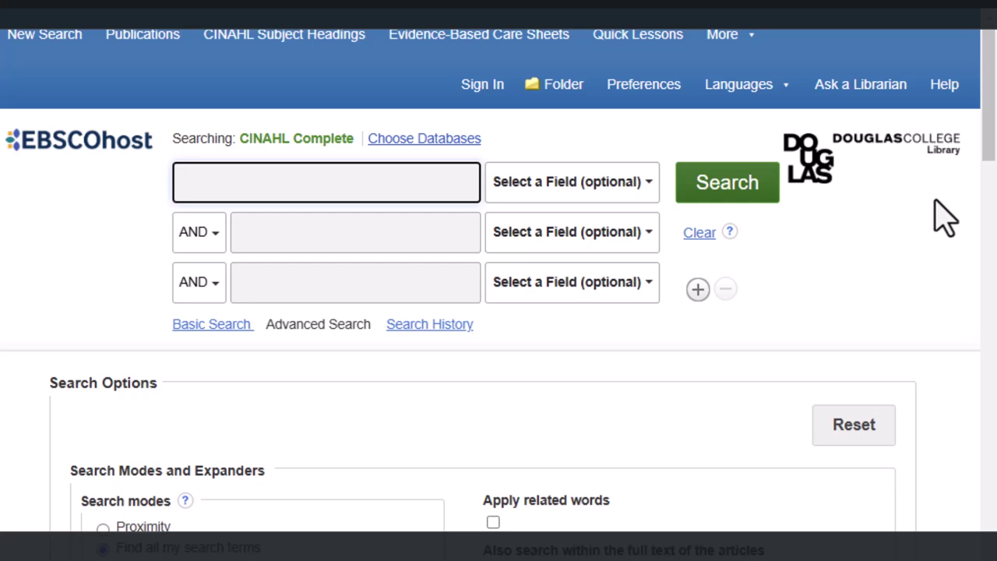
Look through the Search Options and Limit your results sections, then return to the top
scroll(869, 440, down, 1)
scroll(871, 442, down, 1)
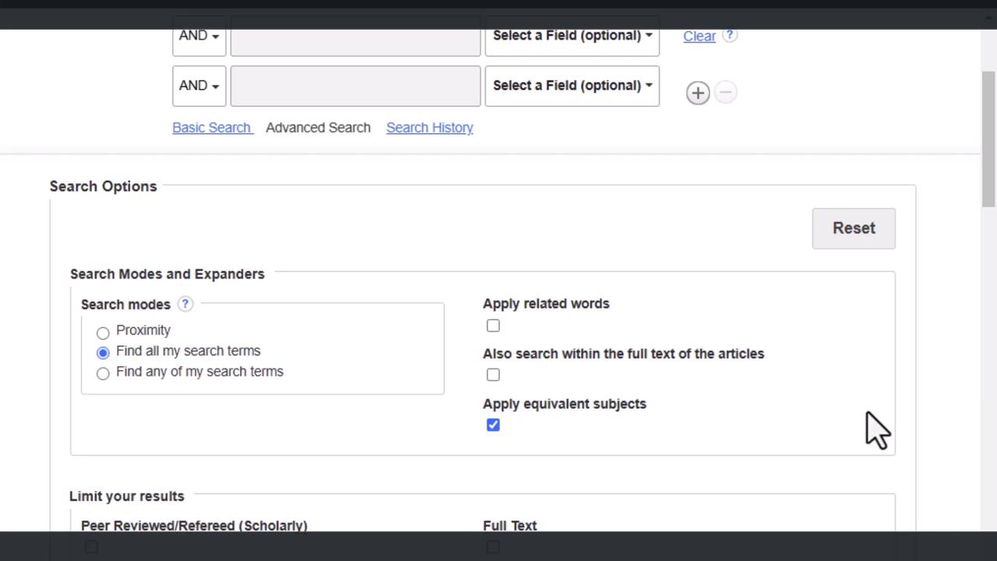
scroll(878, 428, down, 3)
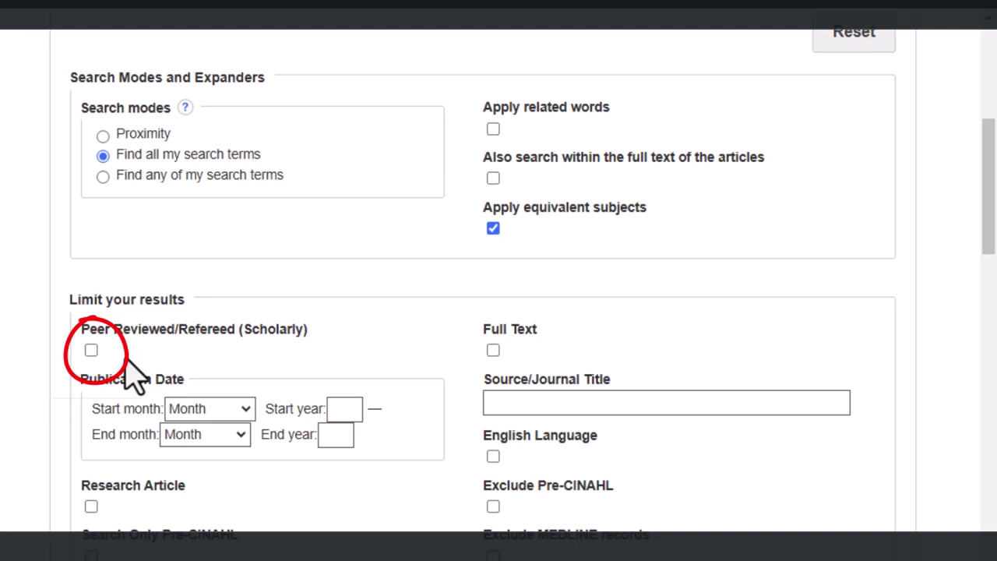
scroll(846, 363, down, 5)
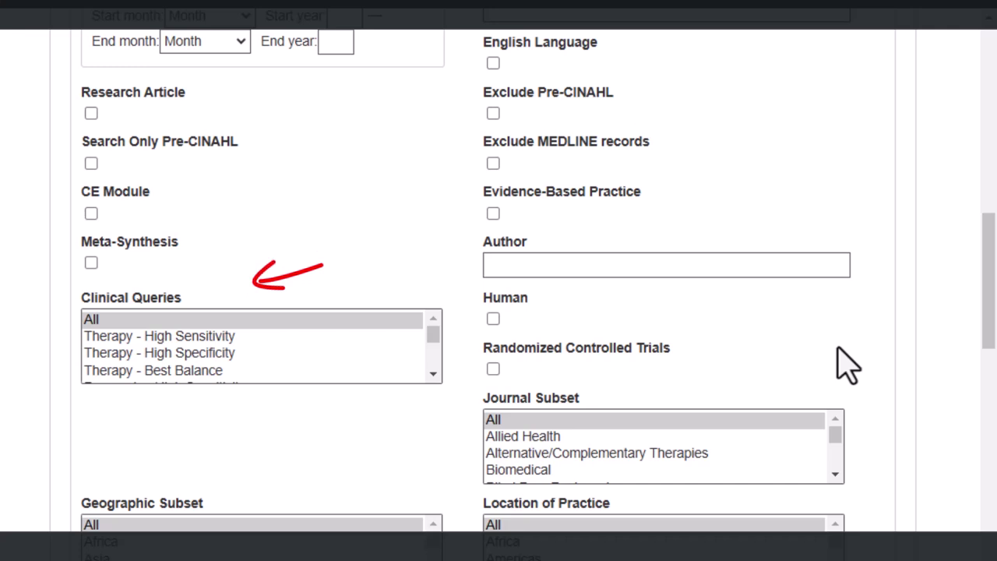
scroll(779, 363, down, 1)
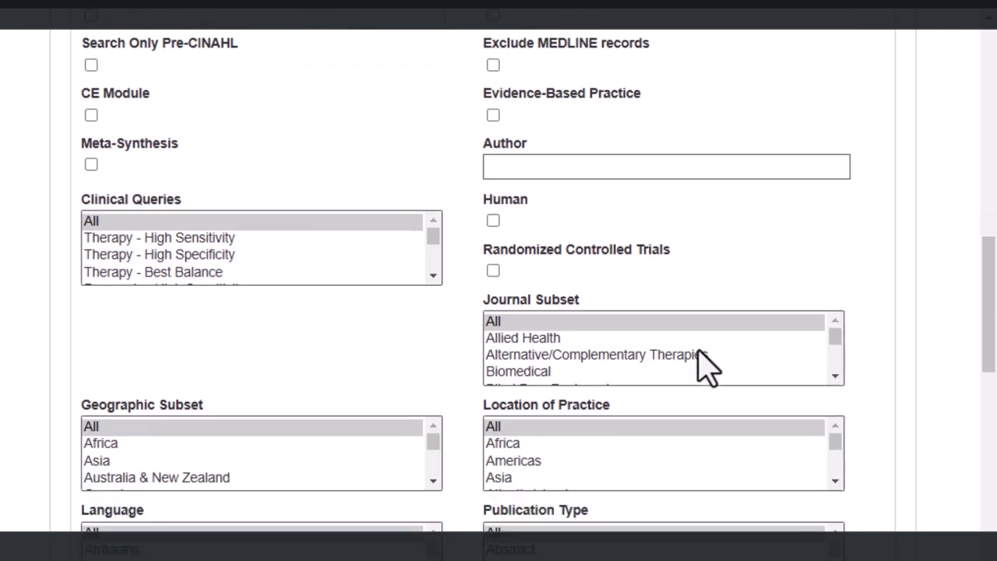
scroll(872, 382, down, 2)
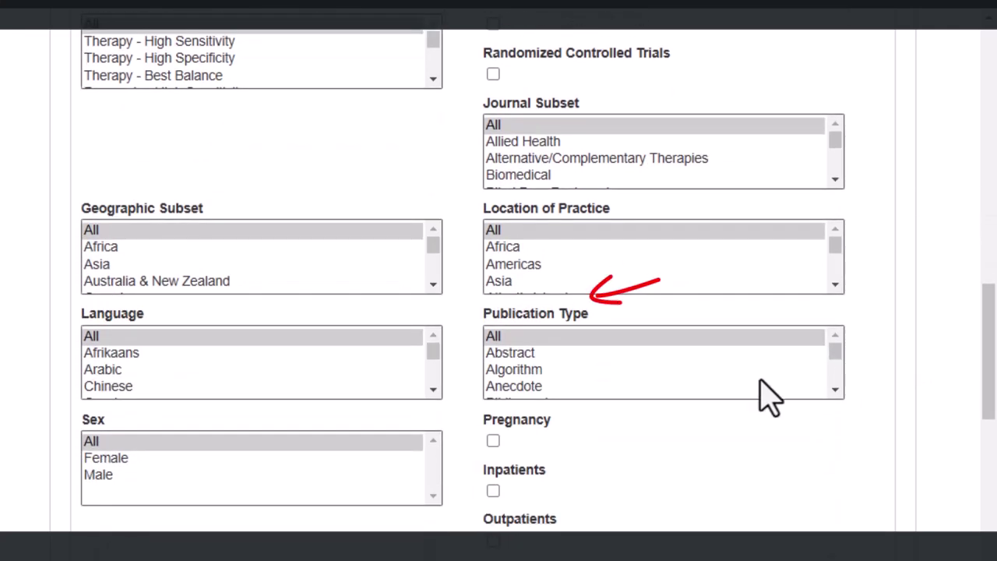
scroll(761, 397, down, 3)
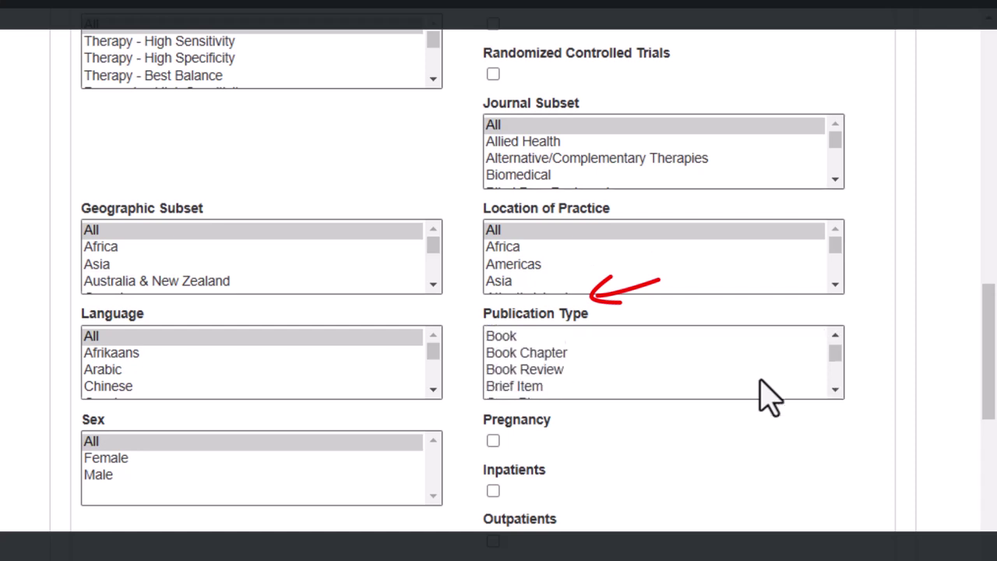
scroll(745, 525, down, 2)
scroll(787, 421, down, 1)
drag(832, 307, 838, 330)
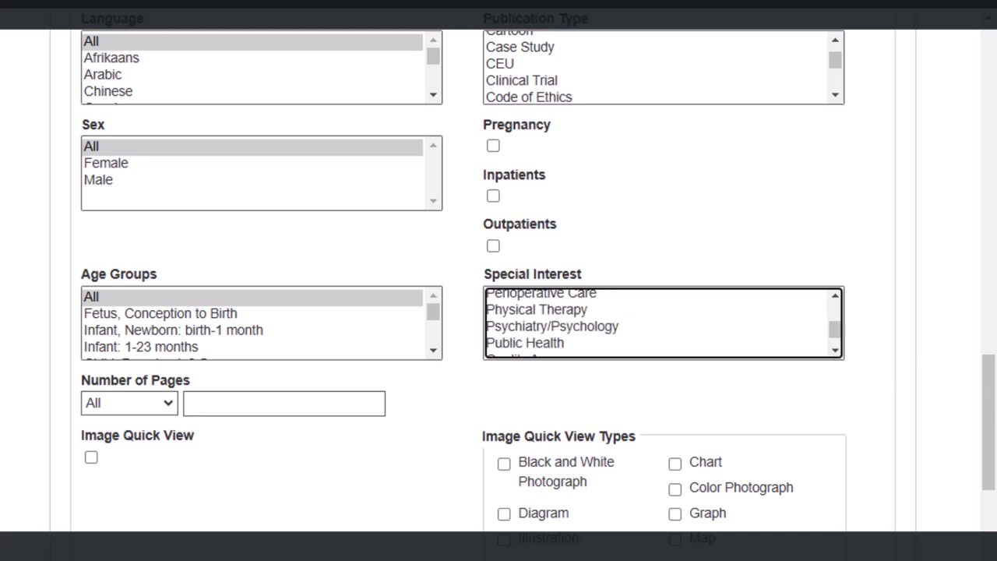
scroll(986, 423, up, 10)
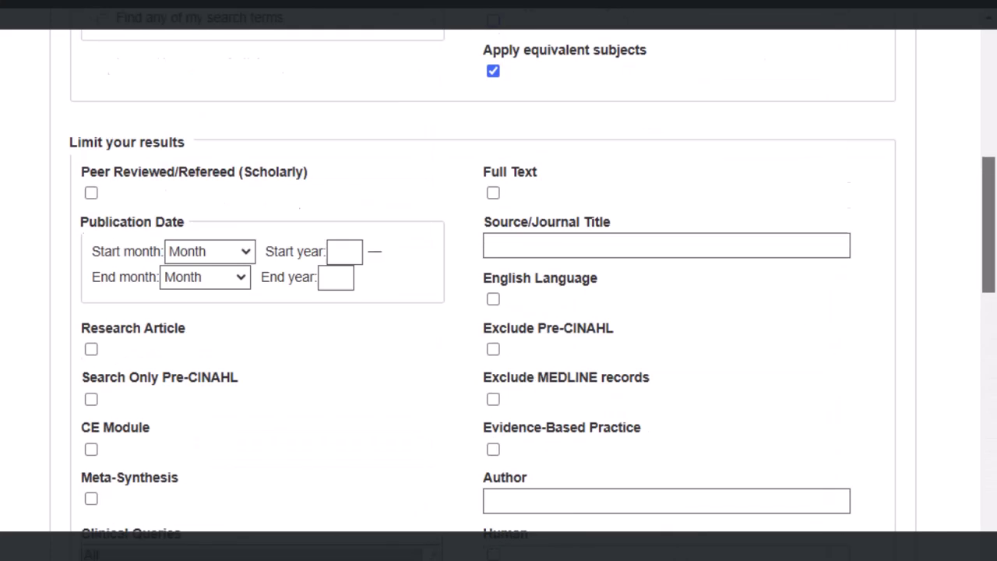
scroll(498, 281, up, 2)
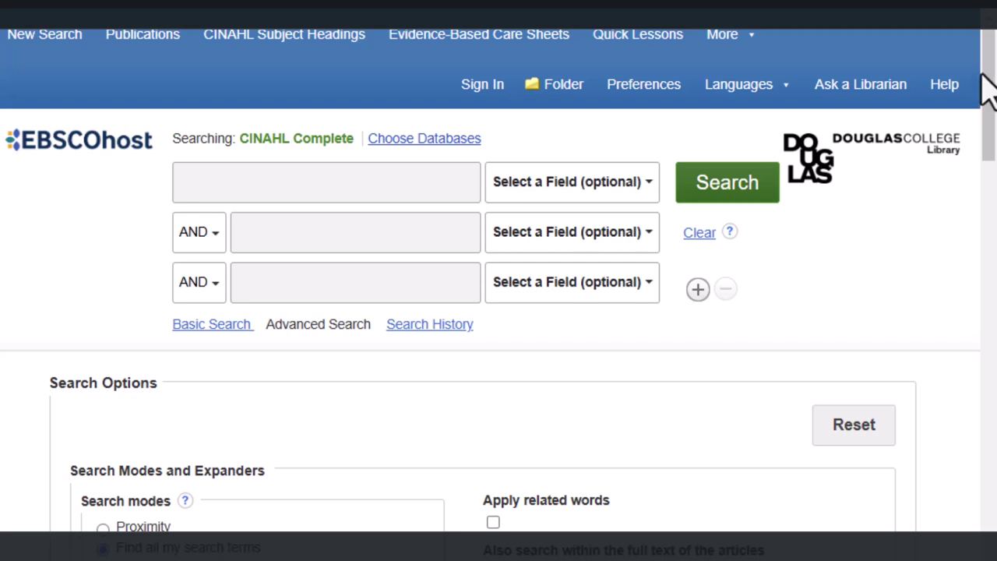
Enter 'eating' in the first search line to show its suggested phrases
click(239, 182)
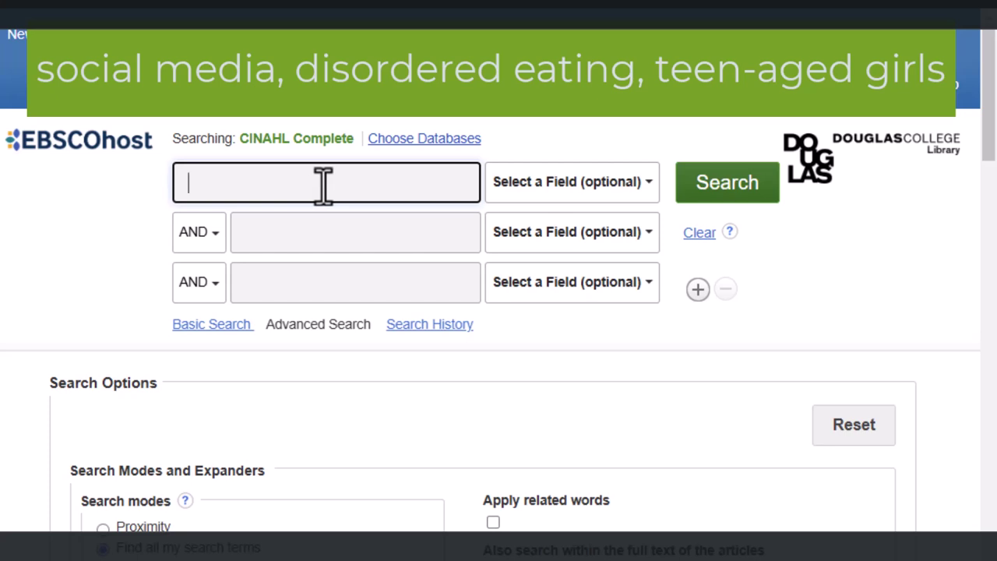
text(eating)
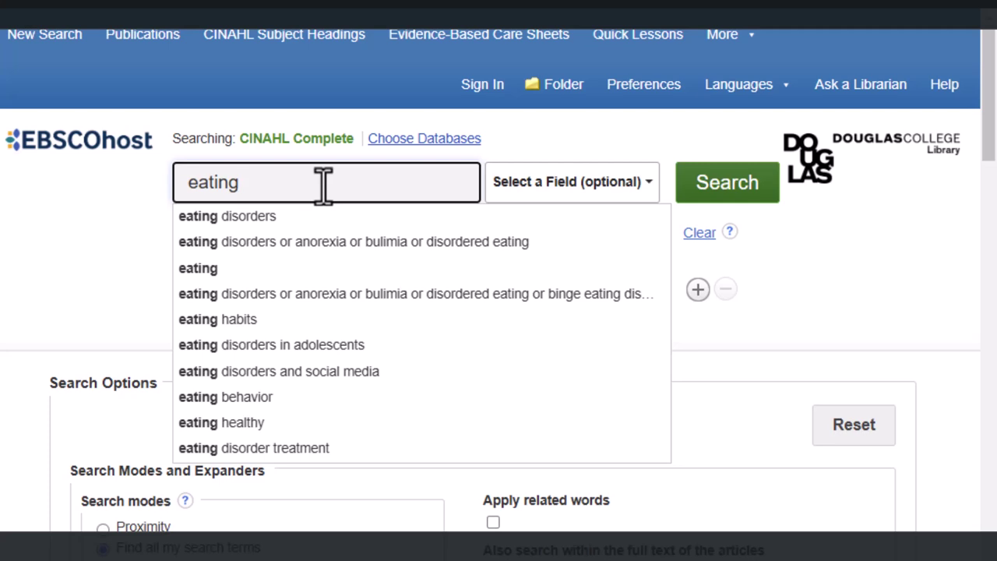
Fill line one with the eating disorders/anorexia/bulimia string and line two with social media platforms, minus tumblr
click(452, 300)
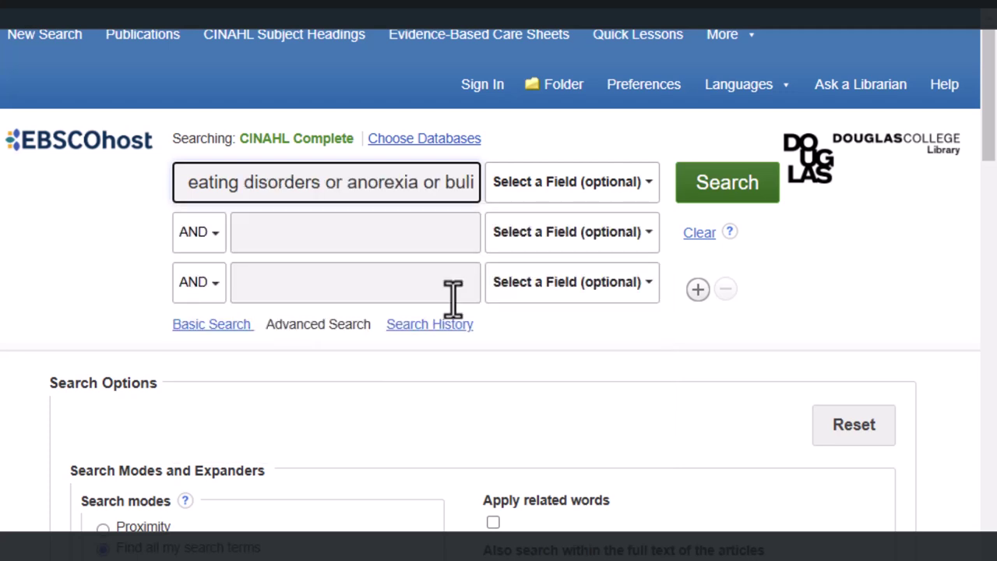
click(284, 233)
text(social m)
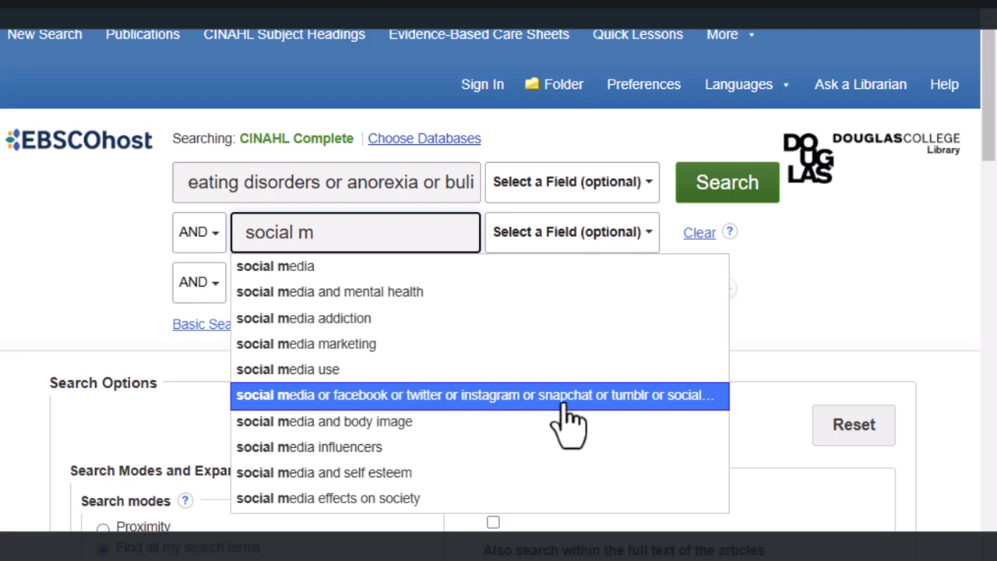
click(517, 393)
drag(254, 232, 452, 233)
key(BackSpace)
key(Delete)
key(Delete)
key(Delete)
Put the 'girls or women or females or young woman…' suggested string in the third line
click(452, 232)
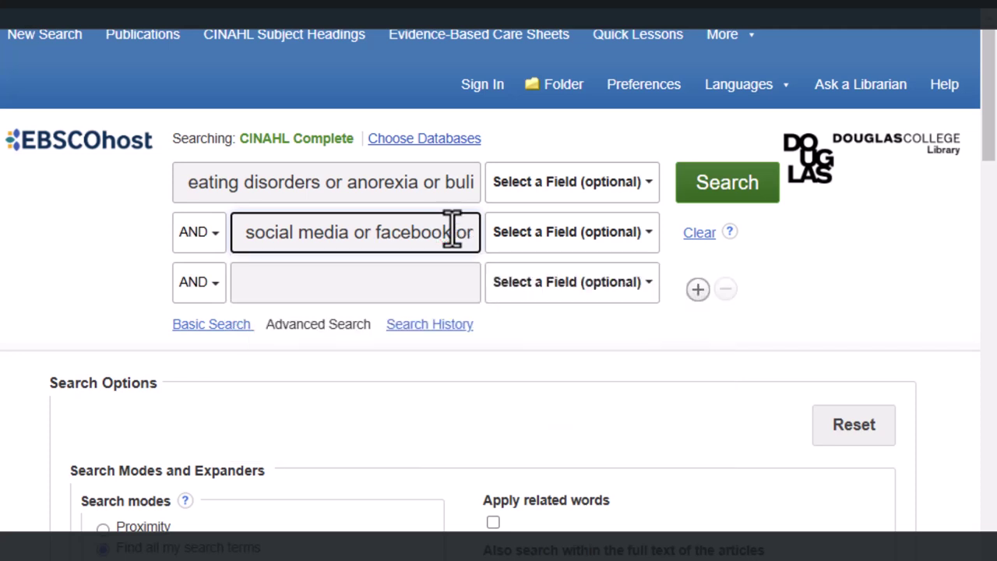
click(282, 281)
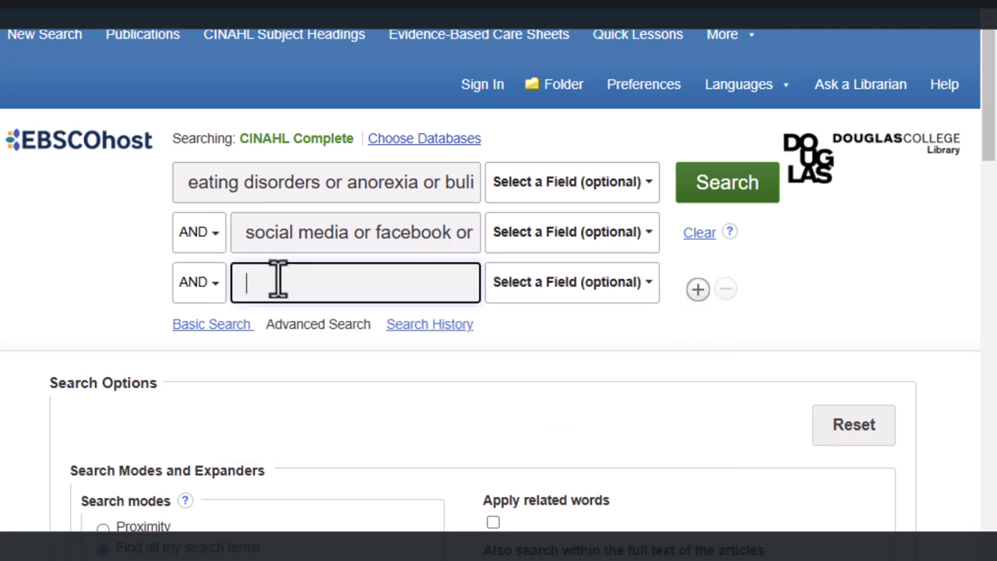
text(gir)
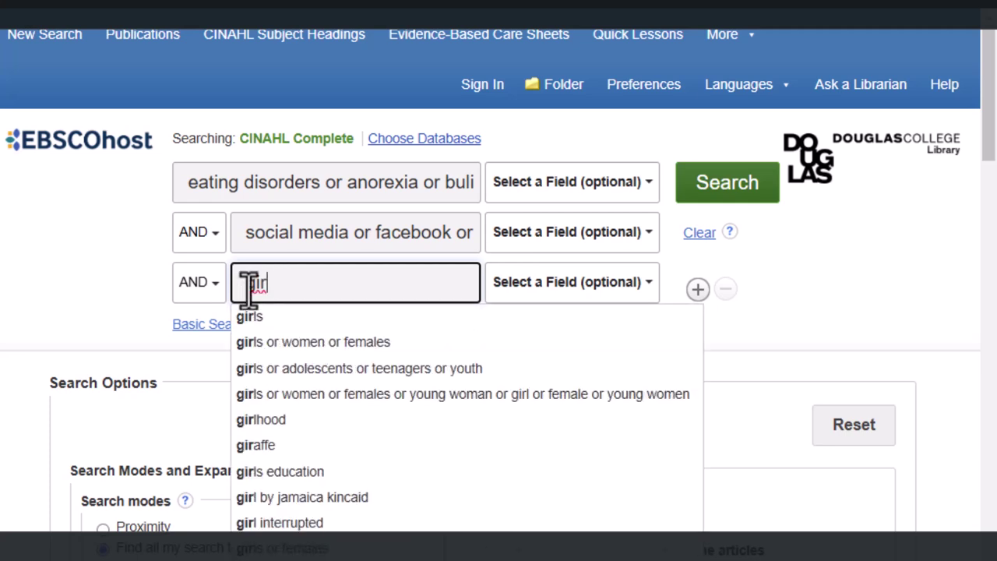
click(506, 394)
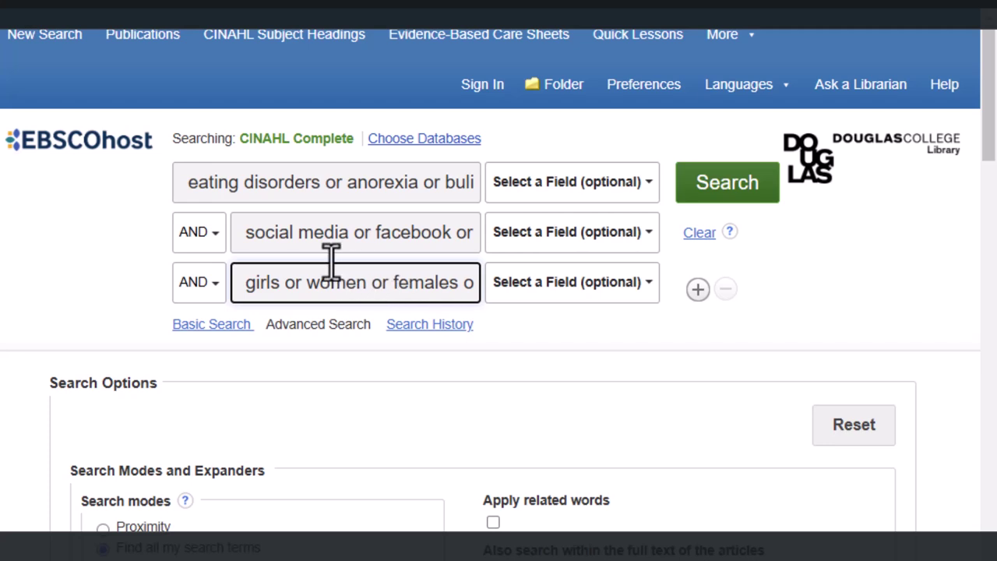
Run the three-line search and scroll through the 359 CINAHL Complete results
click(747, 191)
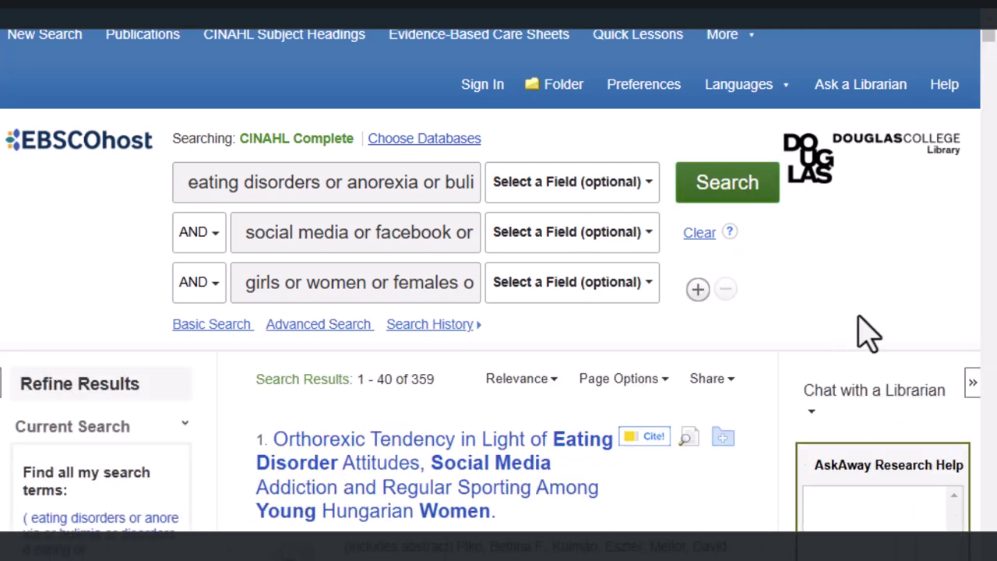
scroll(865, 331, down, 1)
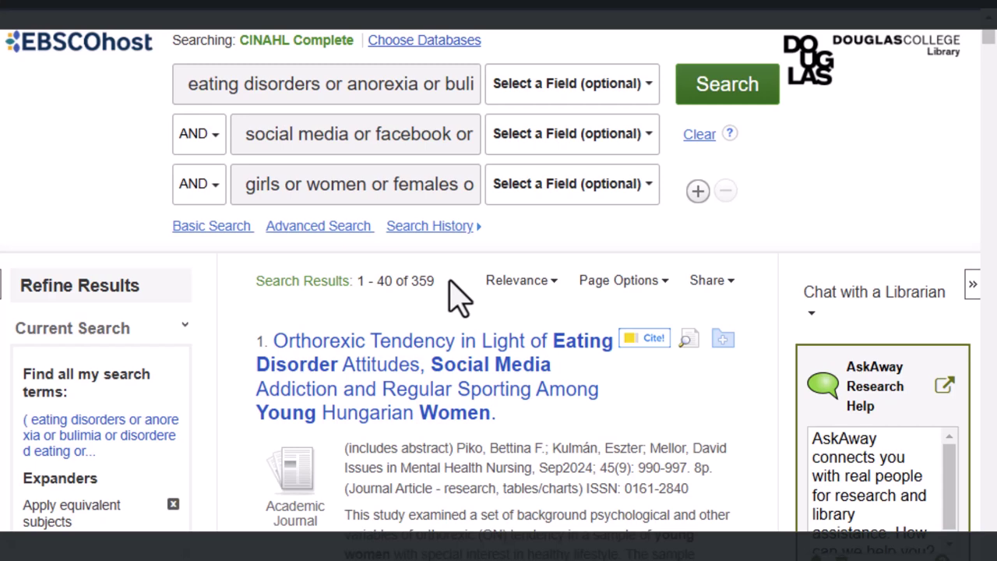
scroll(615, 220, up, 2)
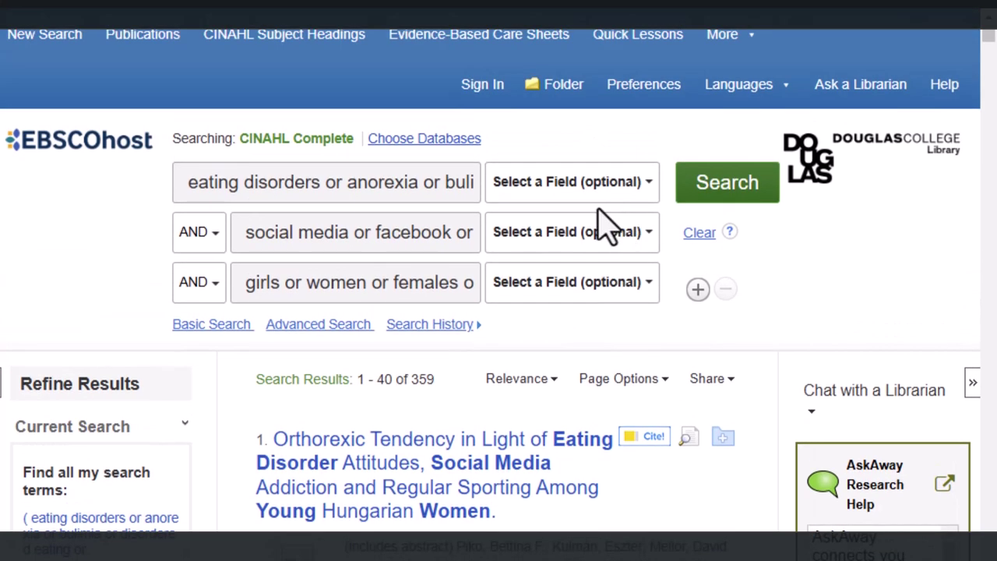
Tick APA PsycInfo in the Choose Databases dialog and confirm with OK
click(448, 144)
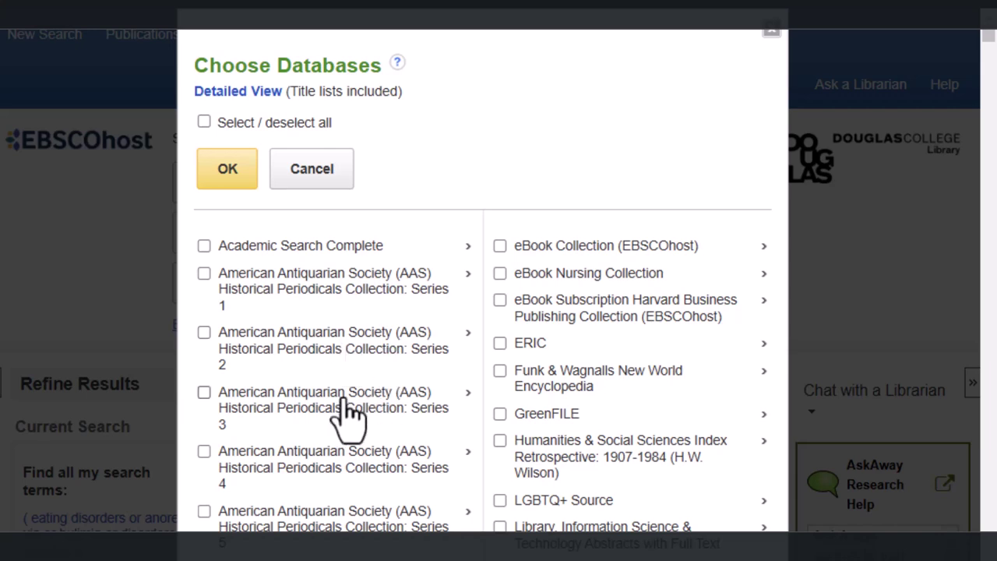
scroll(284, 457, down, 1)
scroll(285, 457, down, 3)
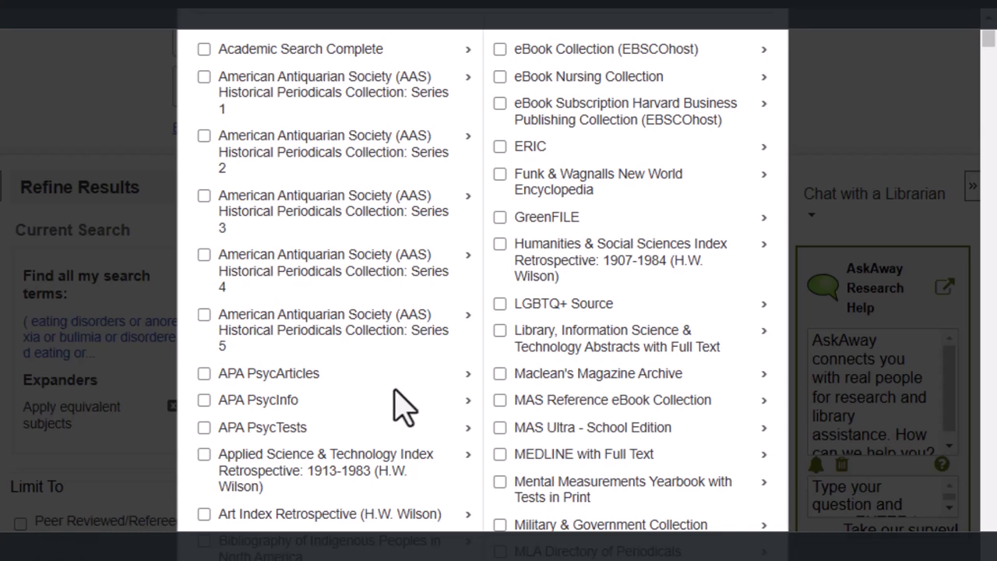
click(203, 400)
scroll(468, 362, down, 8)
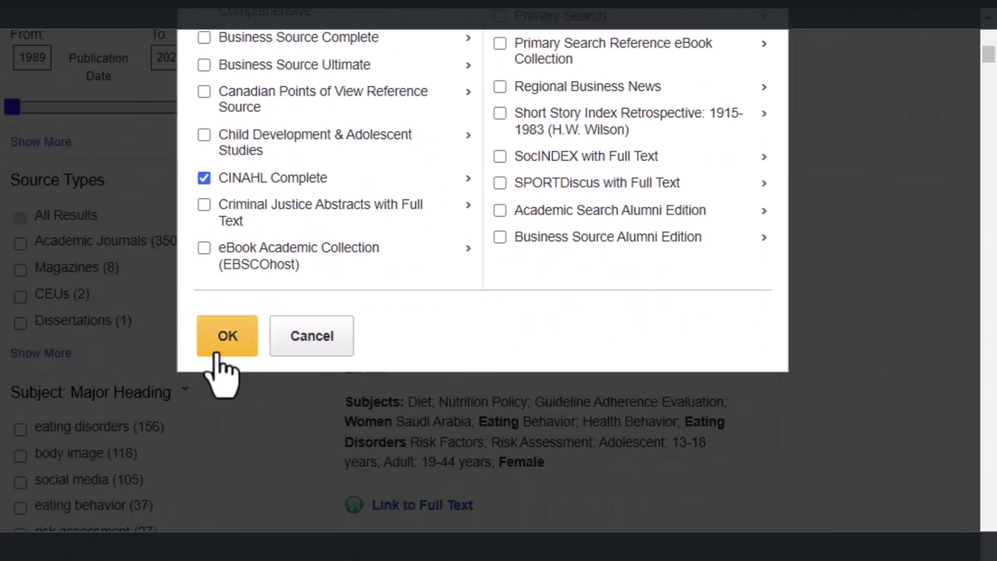
click(229, 343)
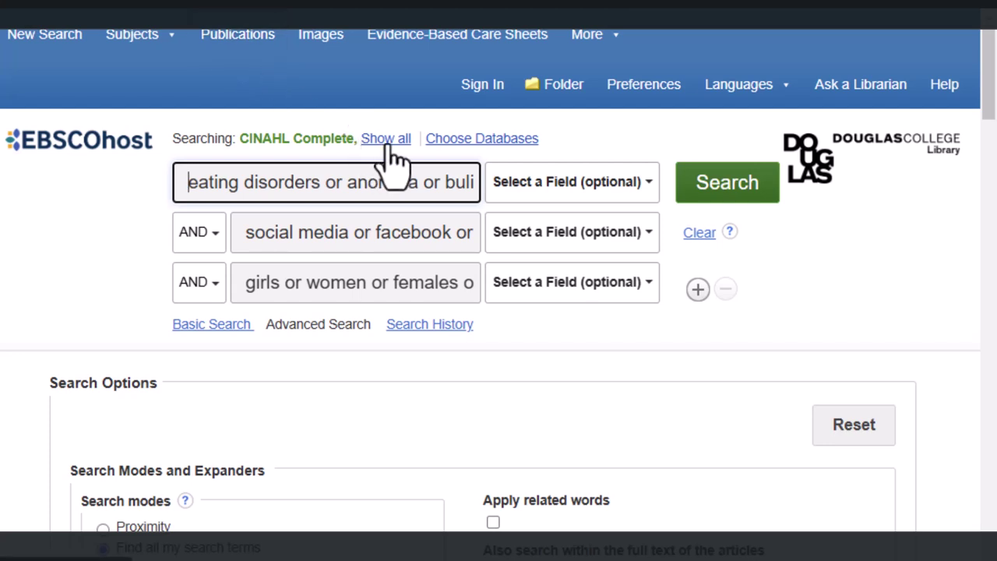
Rerun the search across CINAHL Complete and APA PsycInfo for 1,286 results
click(717, 196)
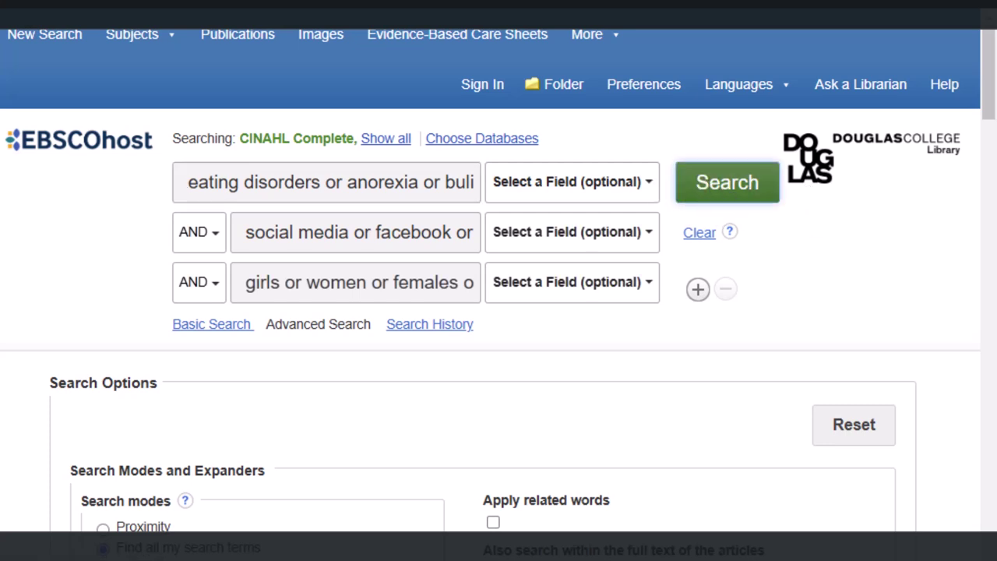